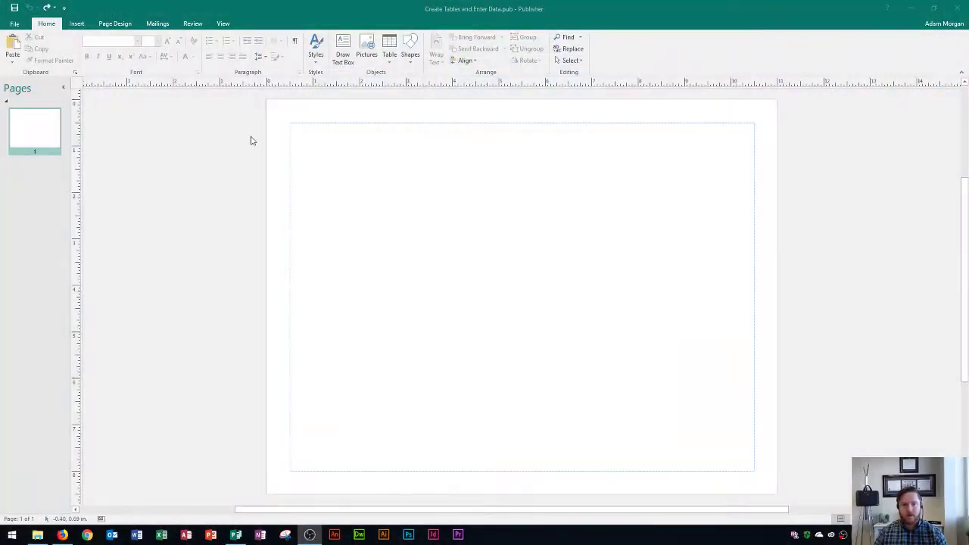
Bring the blank 'Create Tables and Enter Data.pub' publication to the front
left_click(254, 144)
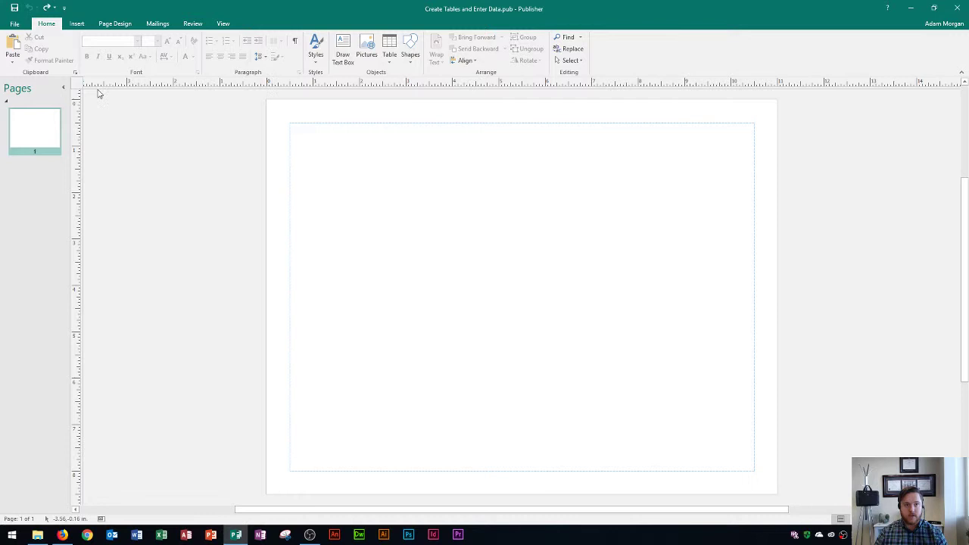
left_click(76, 24)
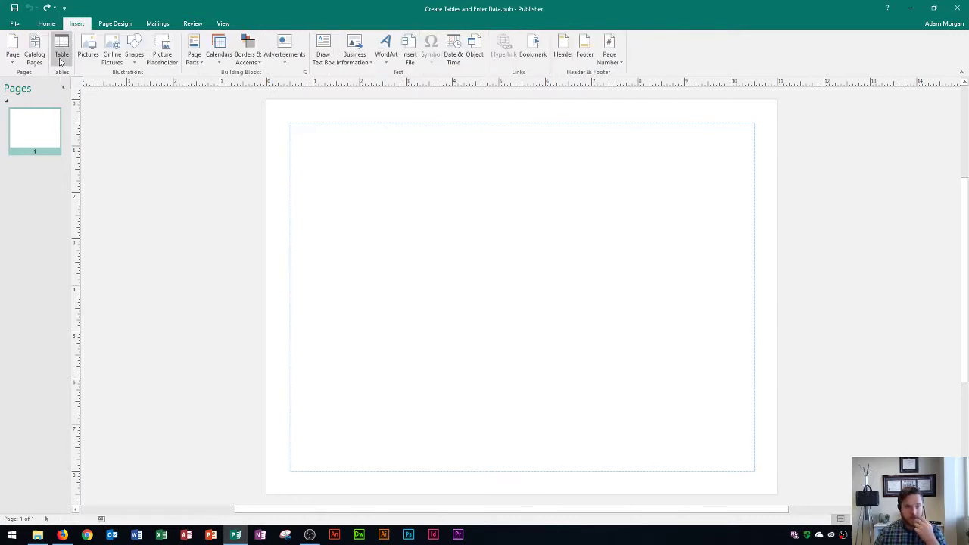
left_click(60, 59)
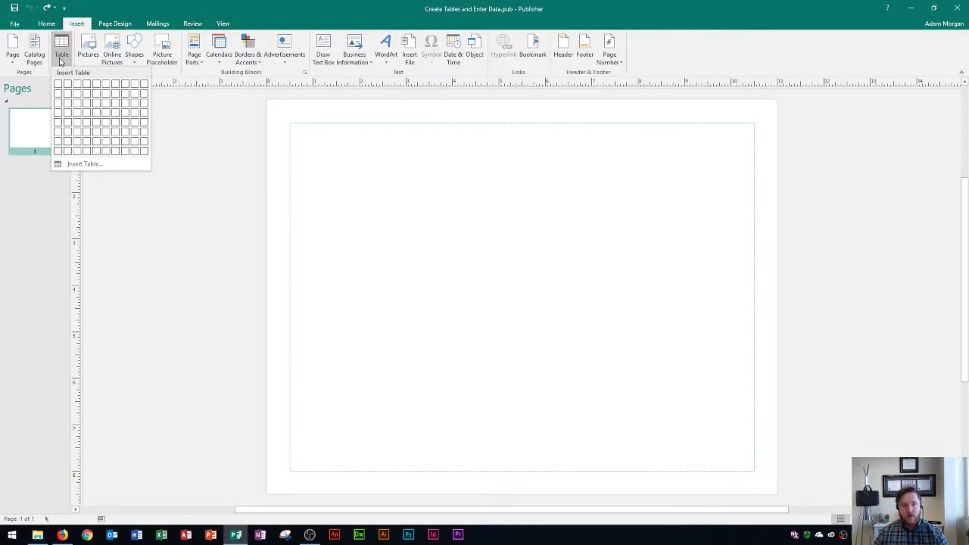
left_click(96, 152)
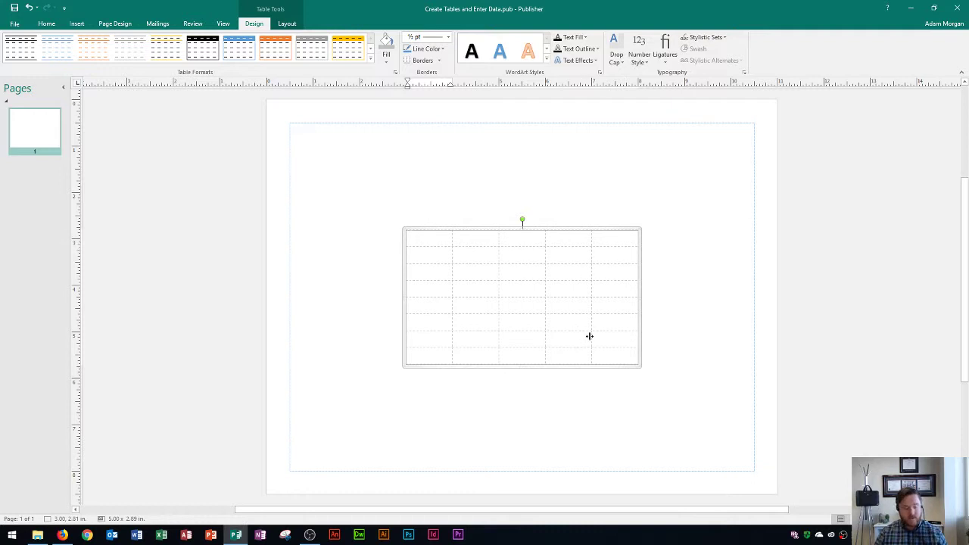
key("ctrl+z")
Insert a table with 8 rows and 5 columns through the Create Table dialog
left_click(76, 23)
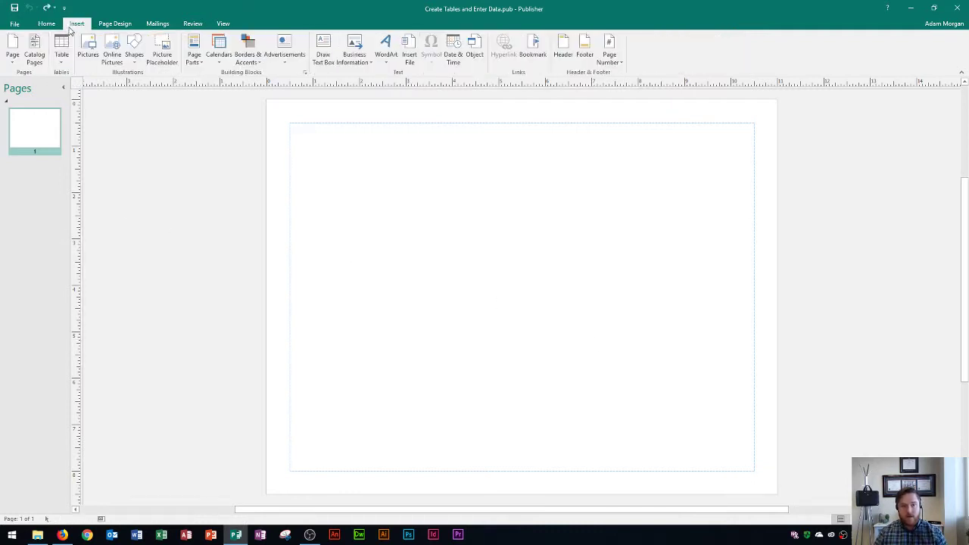
left_click(57, 65)
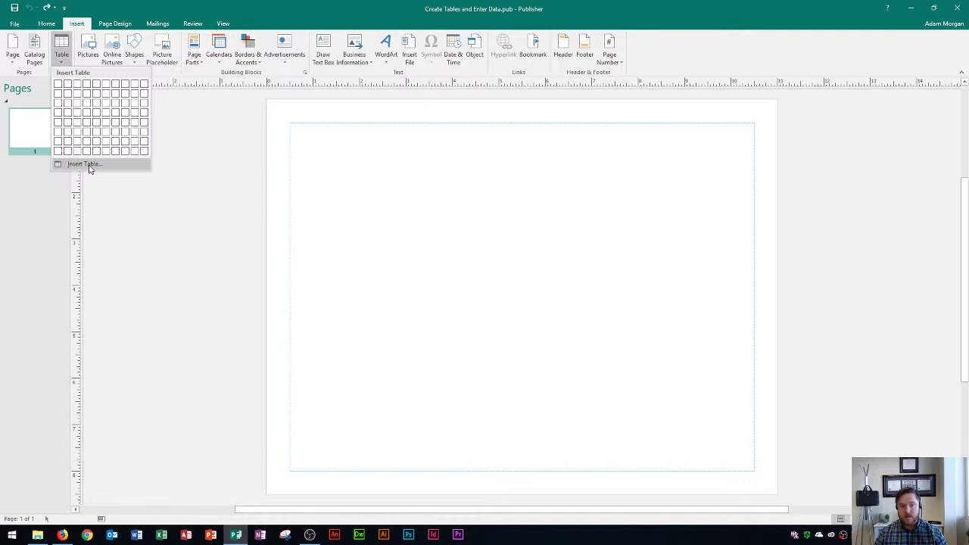
left_click(88, 165)
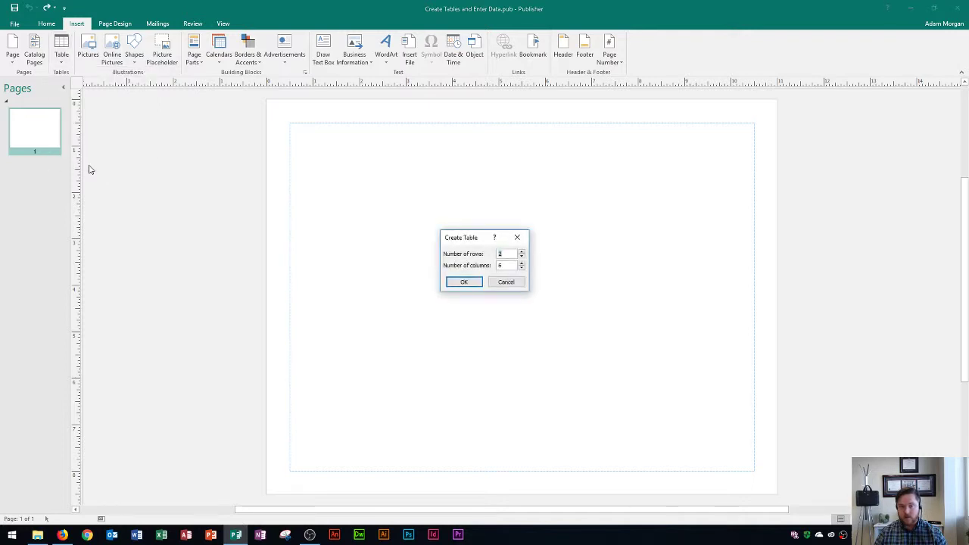
left_click(502, 256)
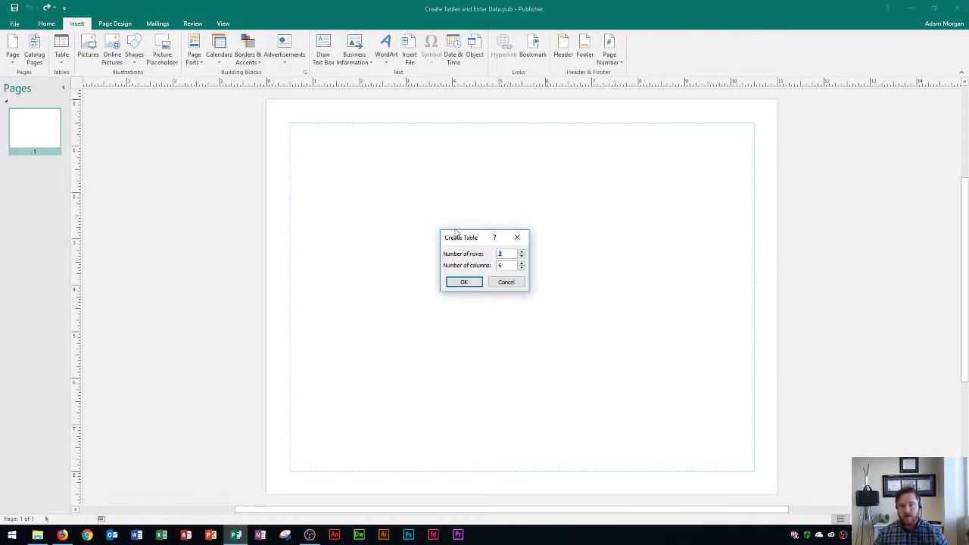
type("8")
key("Tab")
type("5")
left_click(464, 281)
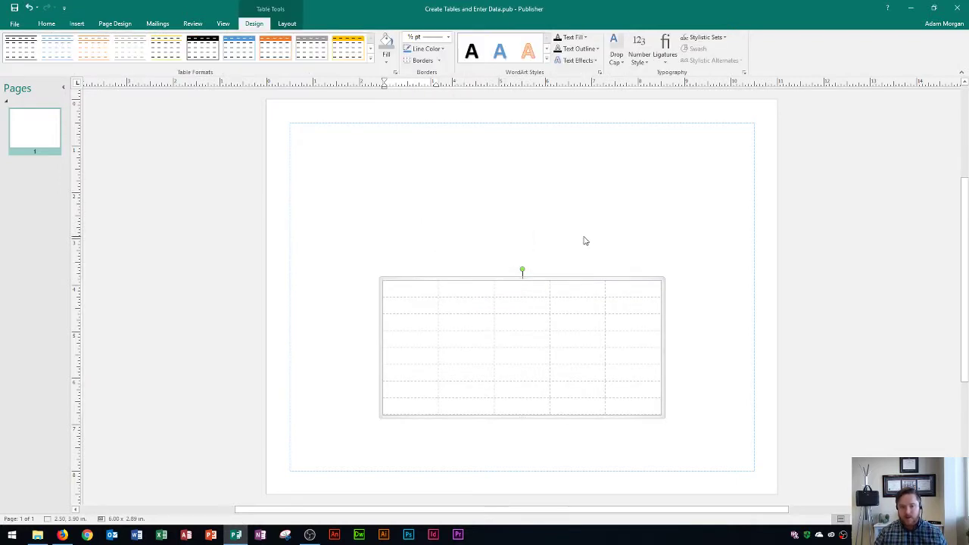
Zoom in with Ctrl+scroll until the empty 8×5 table fills most of the screen
scroll(585, 247, "up", 1)
scroll(584, 247, "up", 2)
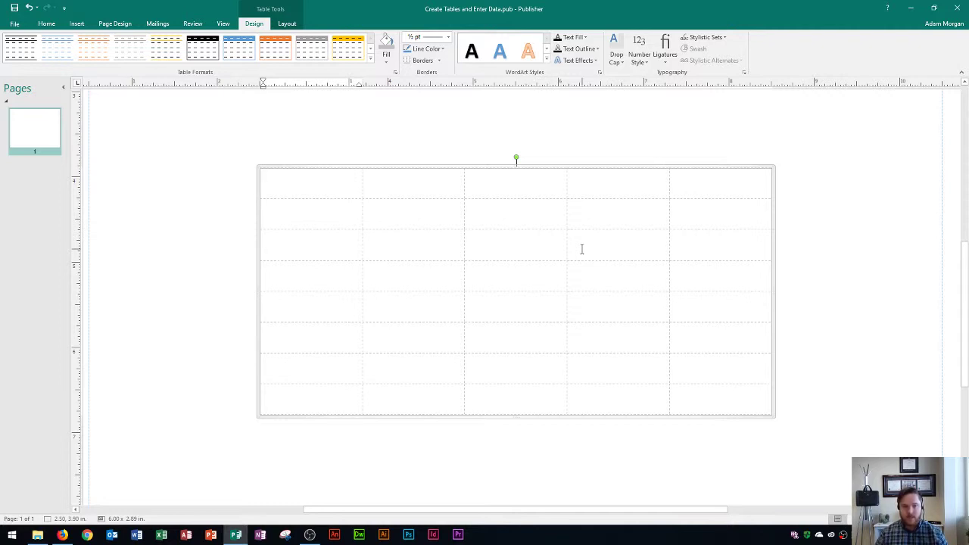
Fill the first row with 1 to 5, moving between cells with Tab and Shift+Tab
type("1")
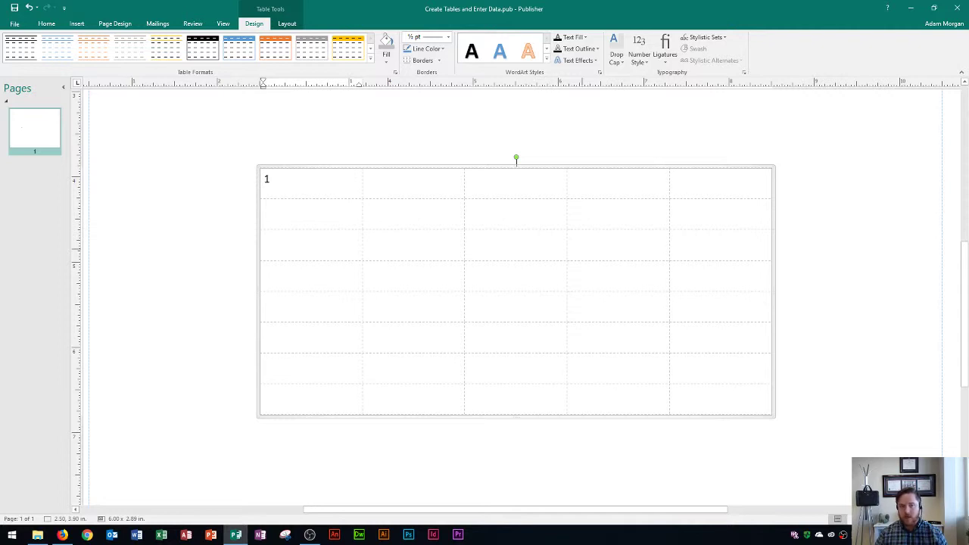
left_click(367, 178)
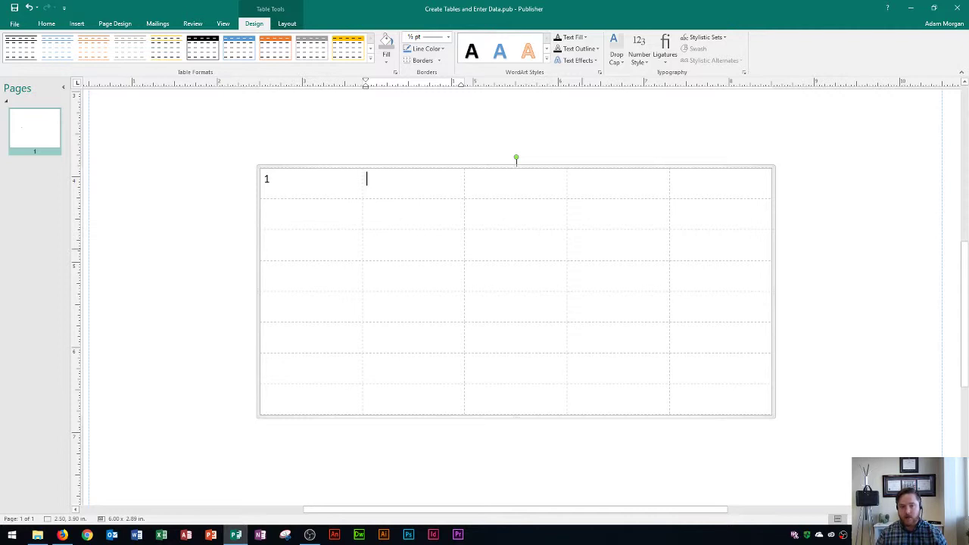
key("shift+Tab")
key("Tab")
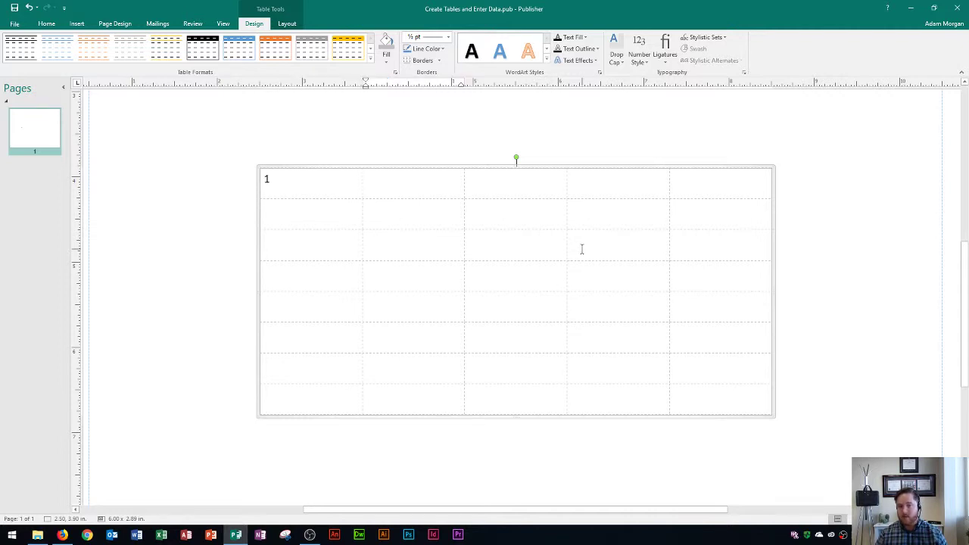
type("2")
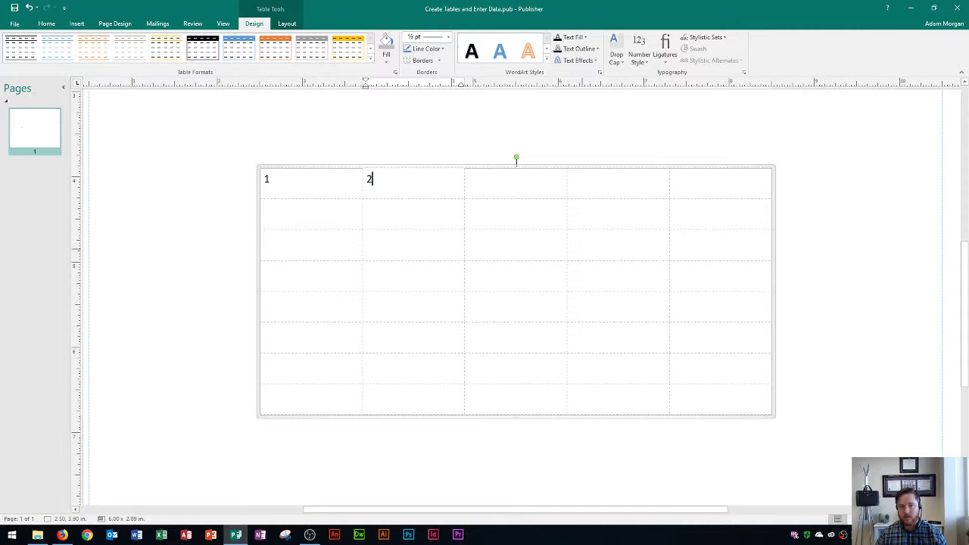
key("Tab")
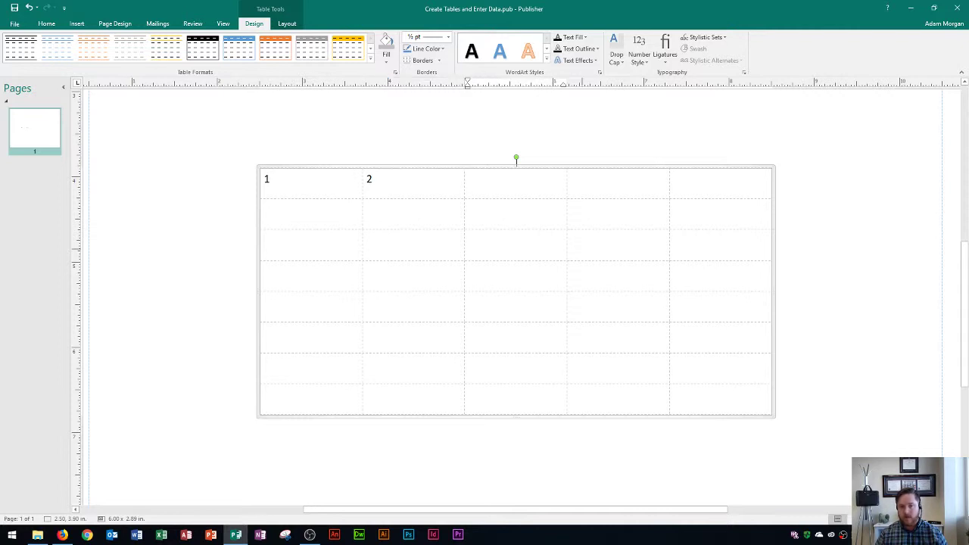
type("3")
key("Tab")
type("4")
key("Tab")
type("5")
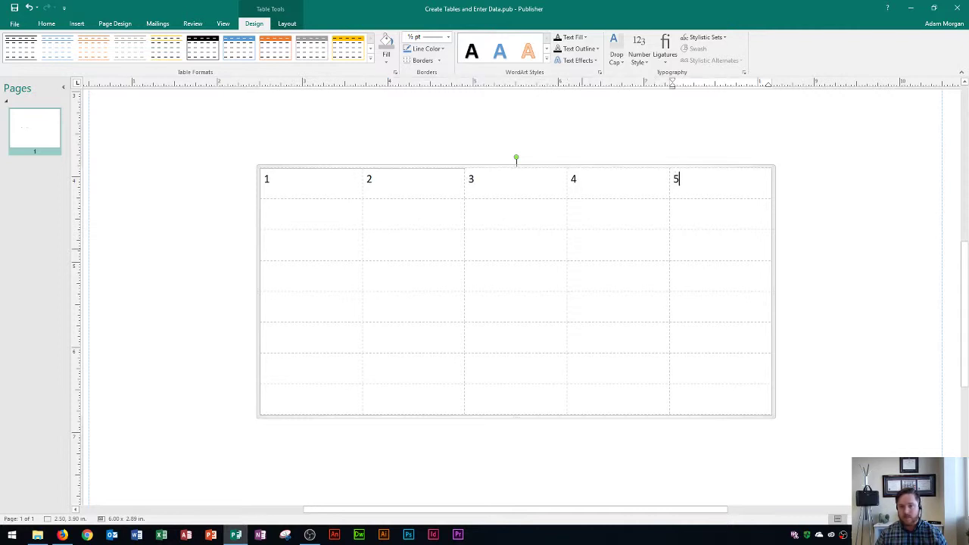
Fill the second row with 6 to 10, ending in the first cell of row 3
key("Tab")
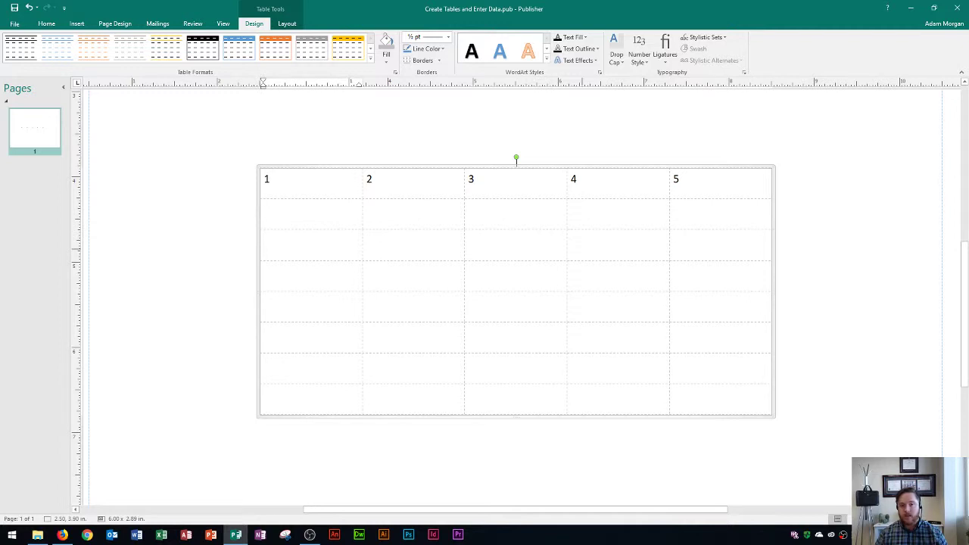
type("6")
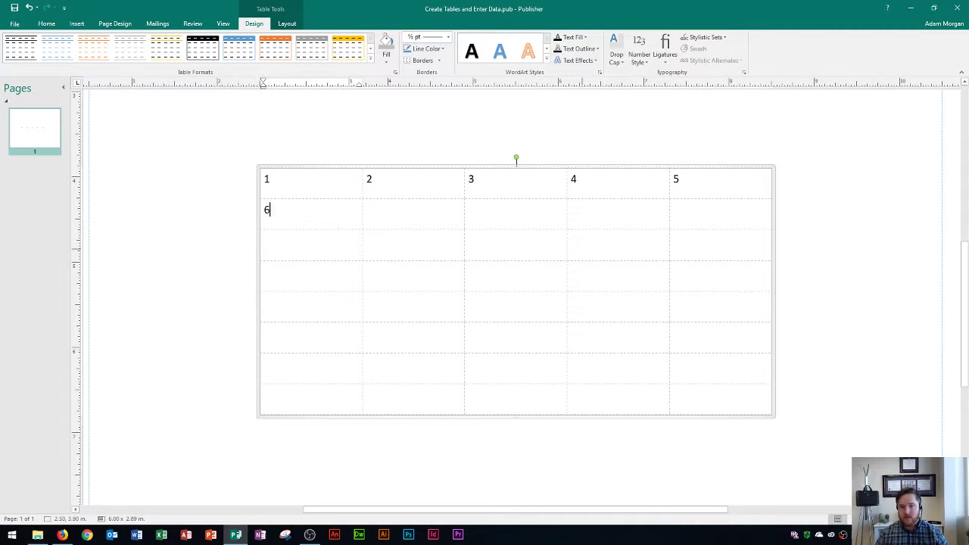
key("Tab")
type("7")
key("Tab")
type("8")
key("Tab")
type("9")
key("Tab")
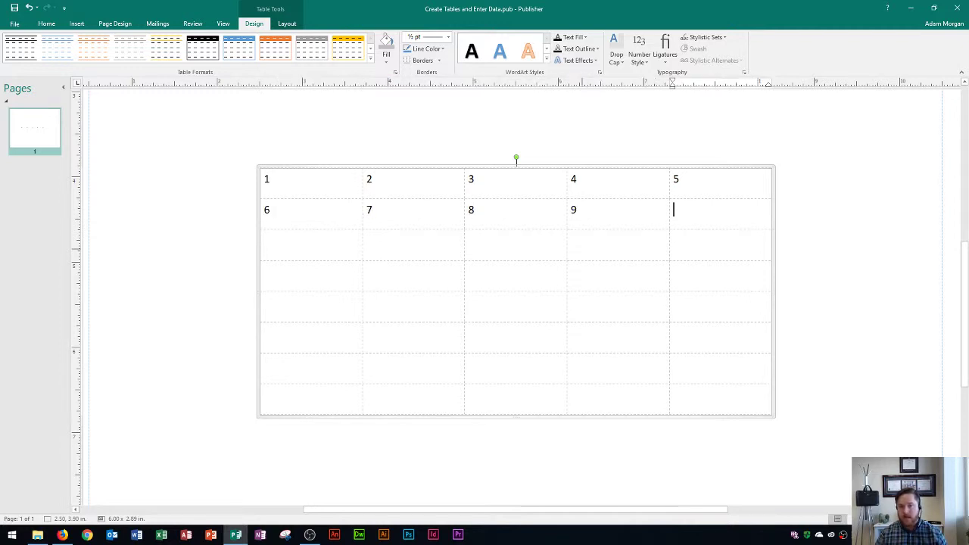
type("10")
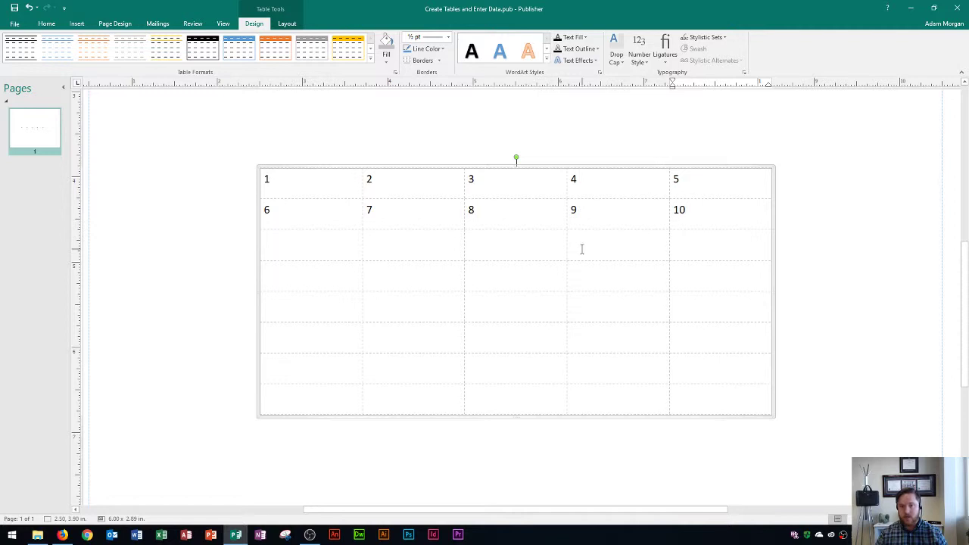
key("Tab")
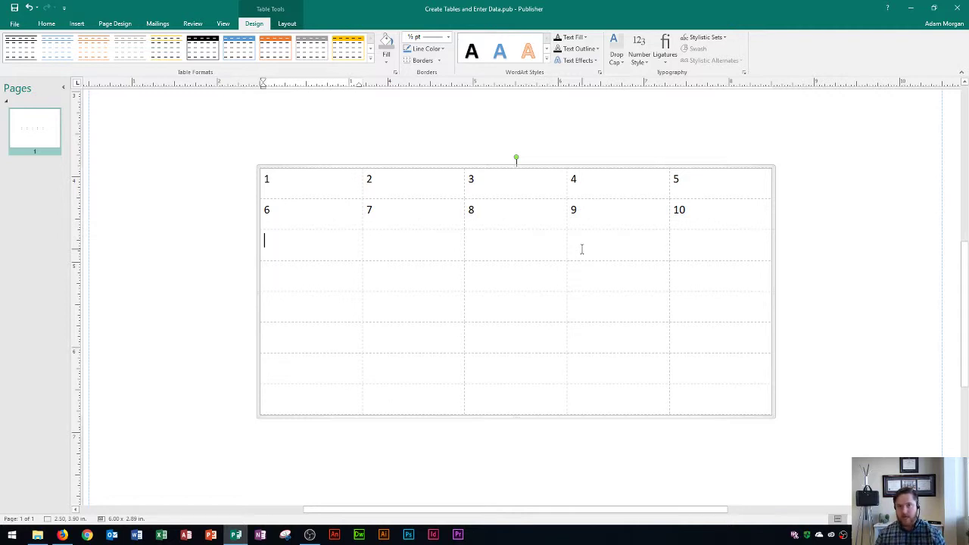
key("Left")
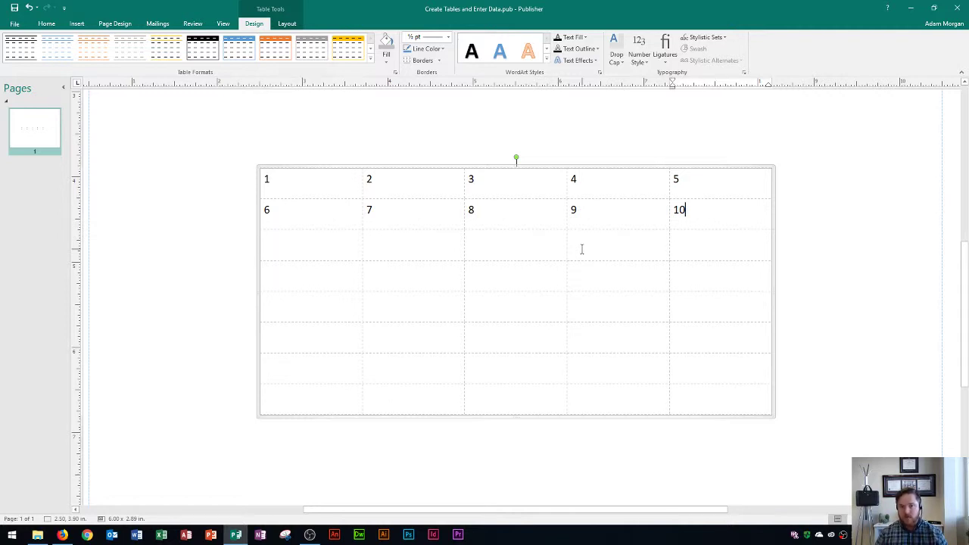
key("Left")
key("Left")
key("shift+Tab")
key("shift+Tab")
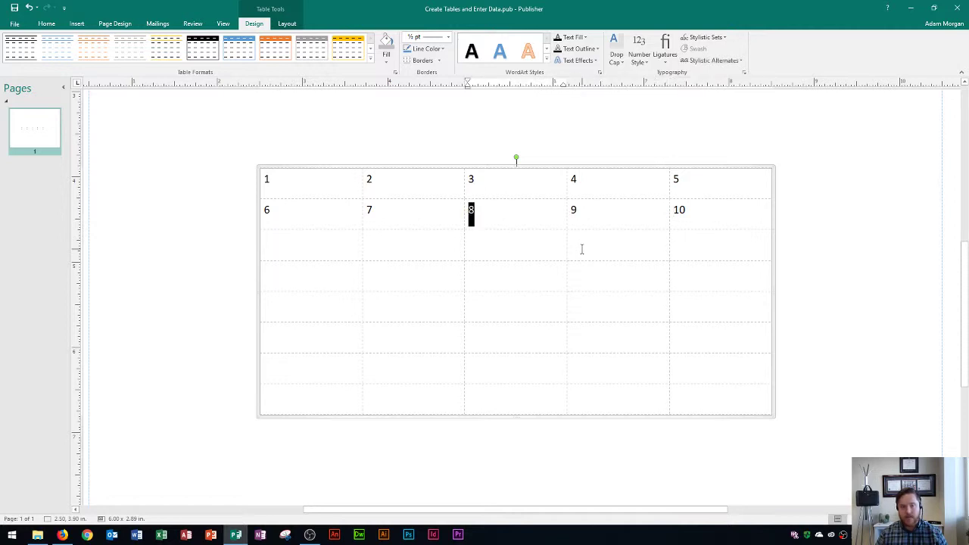
key("shift+Tab")
key("shift+Tab")
key("shift+Tab")
key("shift+Tab")
key("shift+Tab")
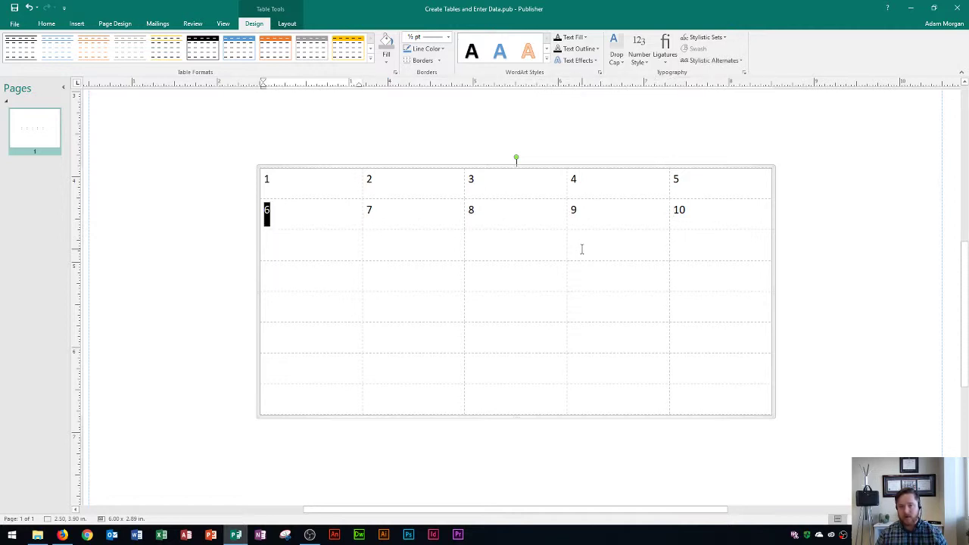
key("shift+Tab")
key("shift+Tab")
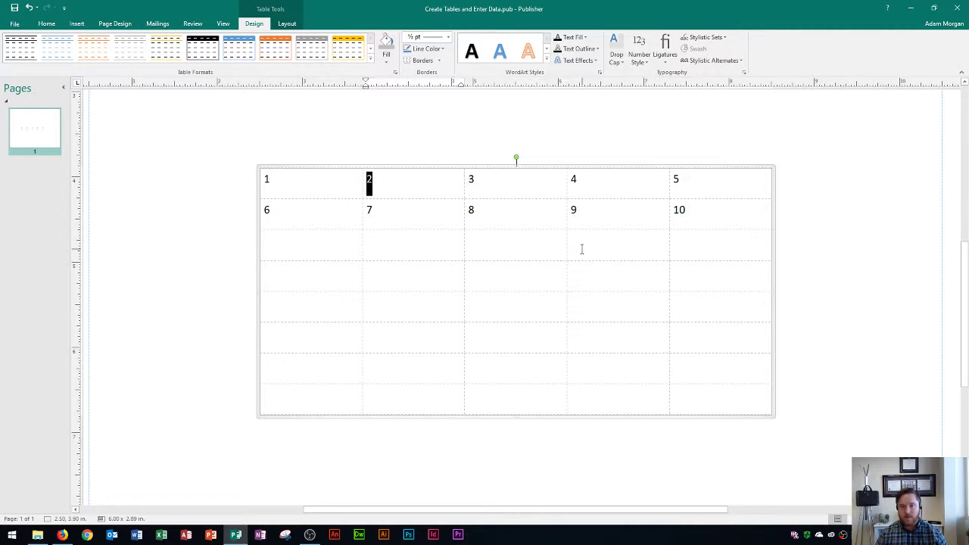
key("Tab")
key("Tab")
key("Tab")
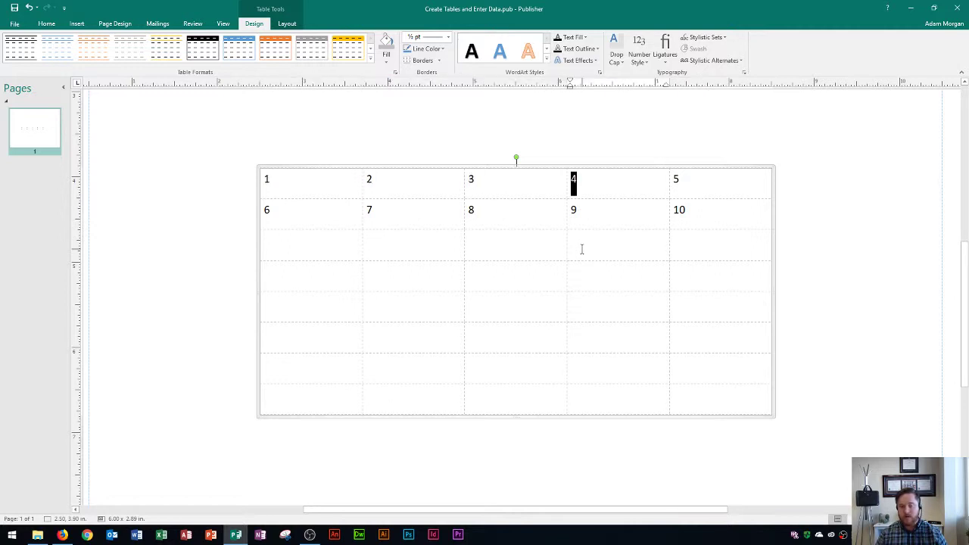
key("shift+Tab")
key("shift+Tab")
key("shift+Tab")
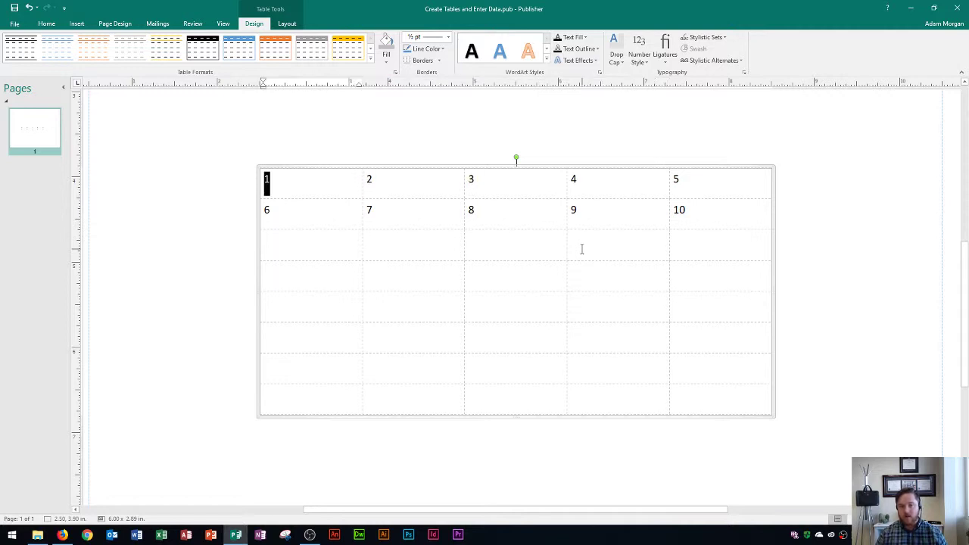
Backspace out the numbers 10 through 2, returning to the first cell
left_click(583, 249)
key("BackSpace")
key("BackSpace")
key("BackSpace")
key("BackSpace")
key("BackSpace")
key("BackSpace")
key("BackSpace")
key("BackSpace")
key("BackSpace")
key("BackSpace")
key("BackSpace")
key("BackSpace")
key("BackSpace")
key("BackSpace")
key("BackSpace")
key("BackSpace")
key("BackSpace")
key("BackSpace")
key("BackSpace")
key("BackSpace")
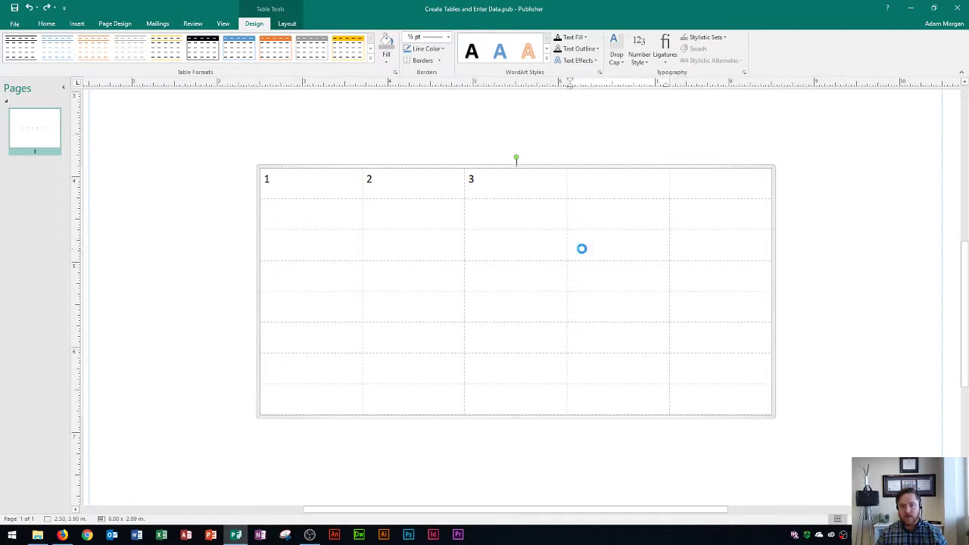
key("BackSpace")
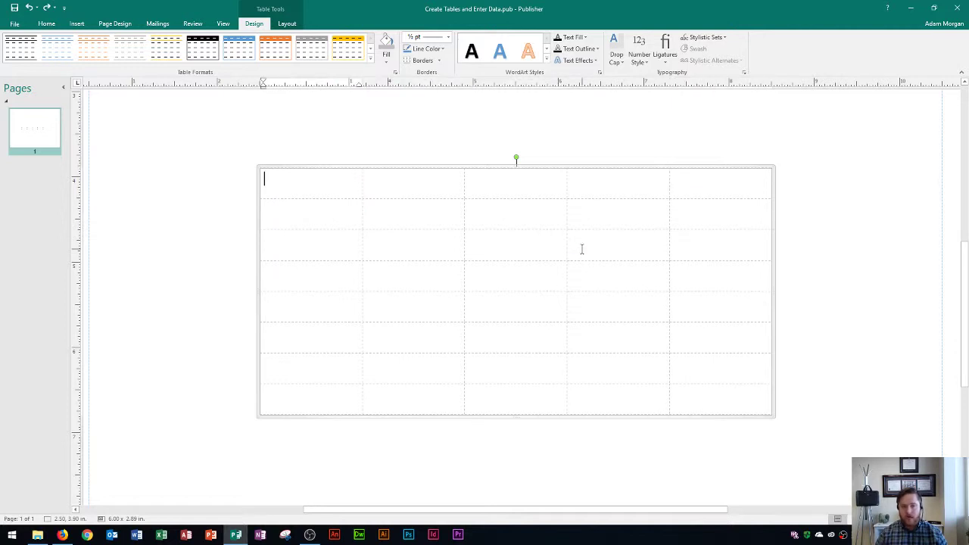
Enter 2, 3 and 4 down the first column using the Down arrow
key("Down")
type("2")
key("Down")
type("3")
key("Down")
type("4")
key("Down")
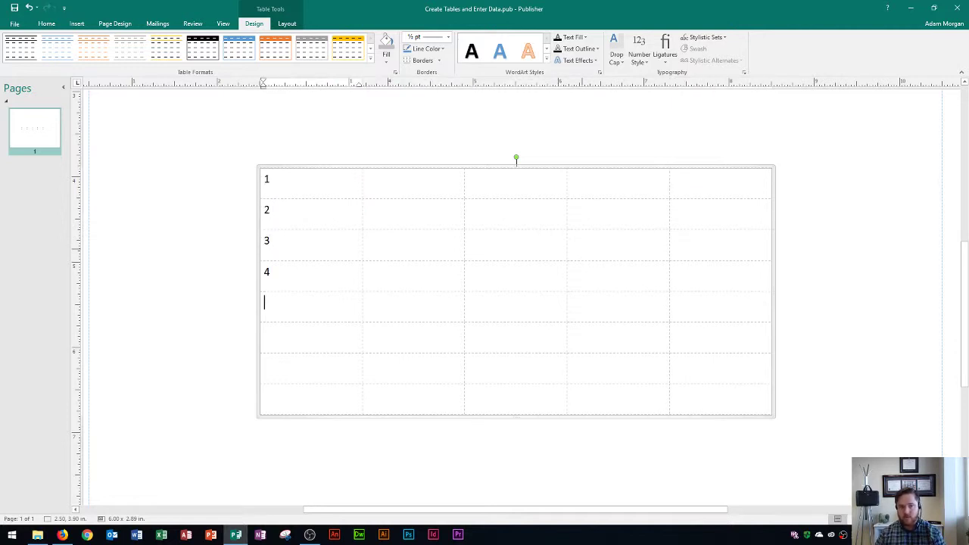
Add and remove blank lines in the 4 cell, then delete the 4
key("BackSpace")
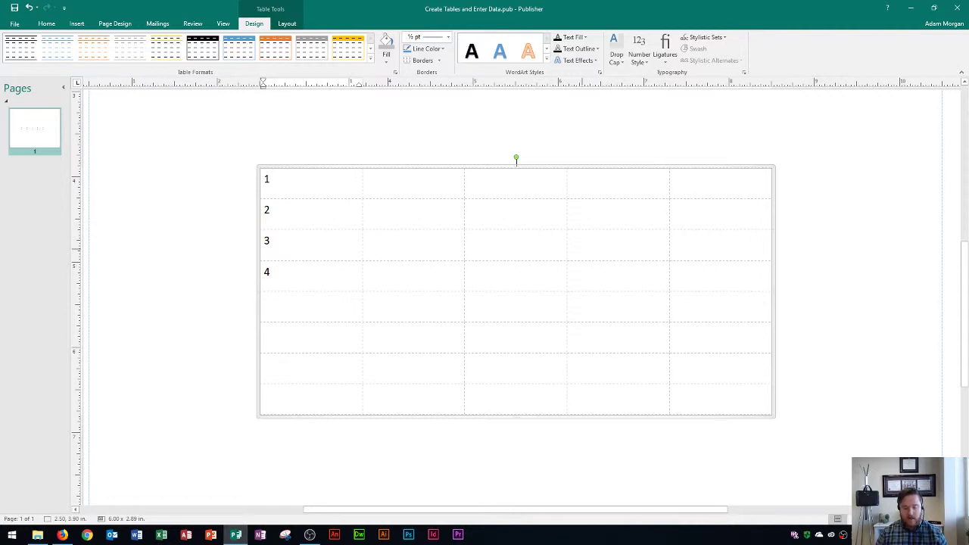
key("Return")
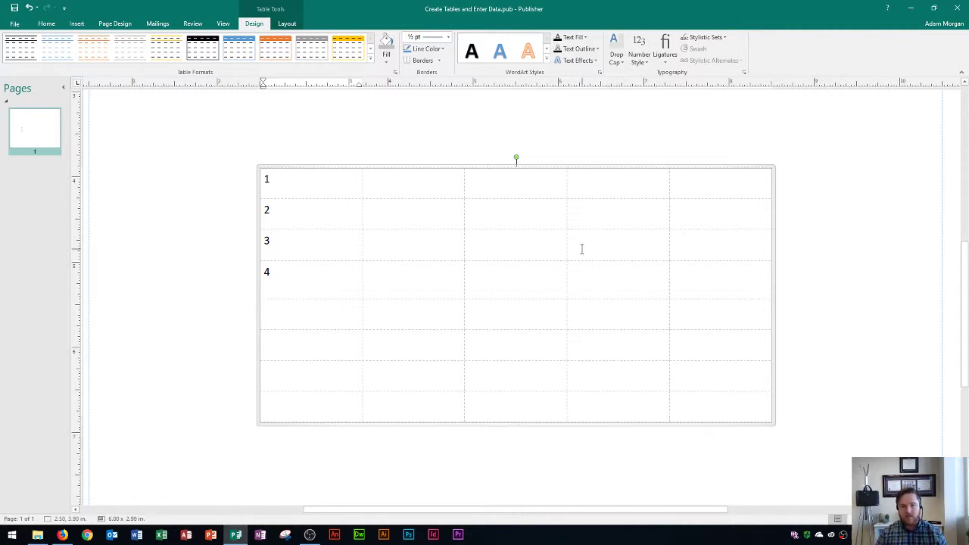
key("Return")
key("Return")
key("Return")
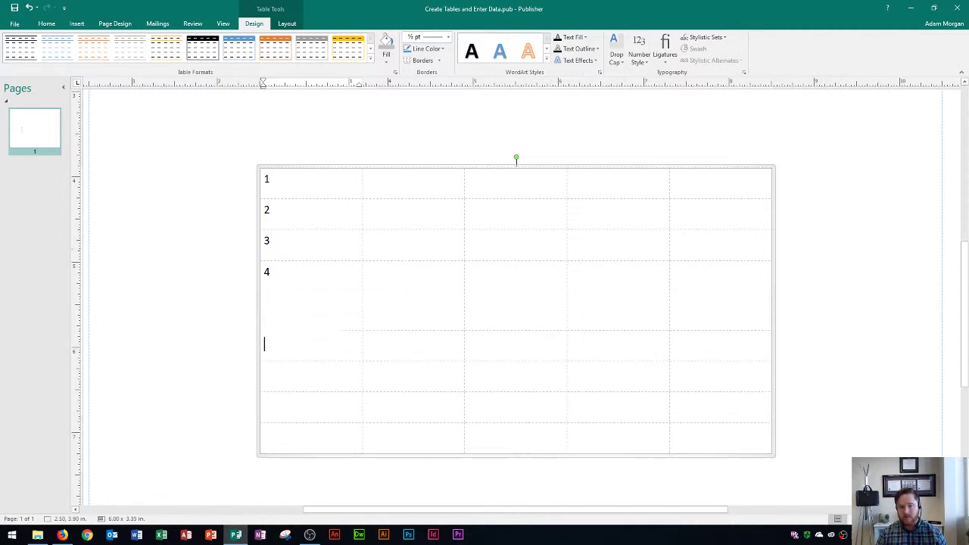
key("BackSpace")
key("BackSpace")
key("BackSpace")
key("BackSpace")
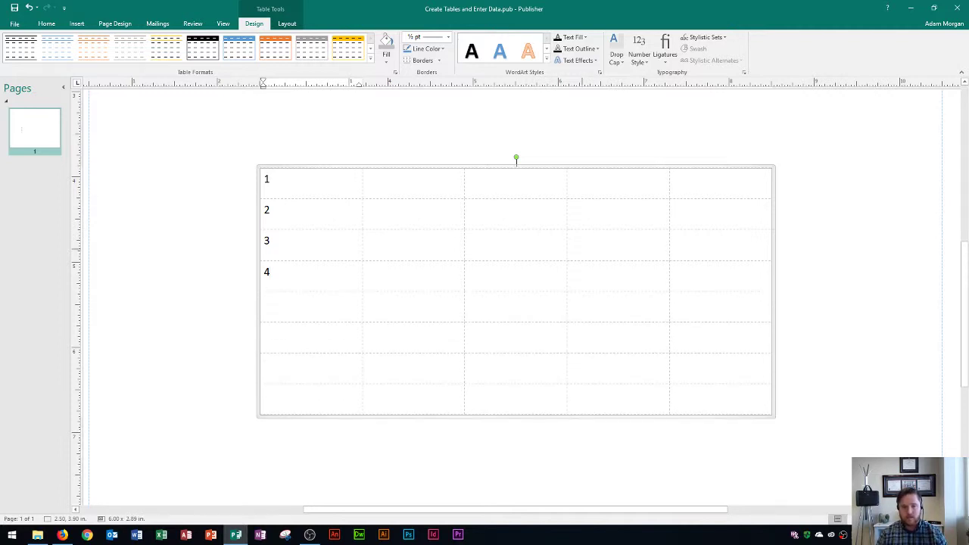
key("Return")
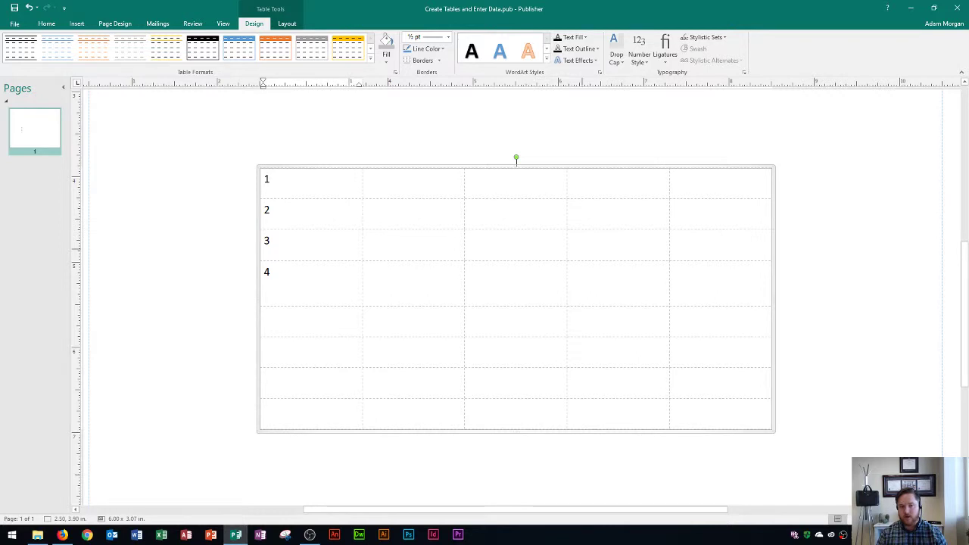
key("BackSpace")
key("BackSpace")
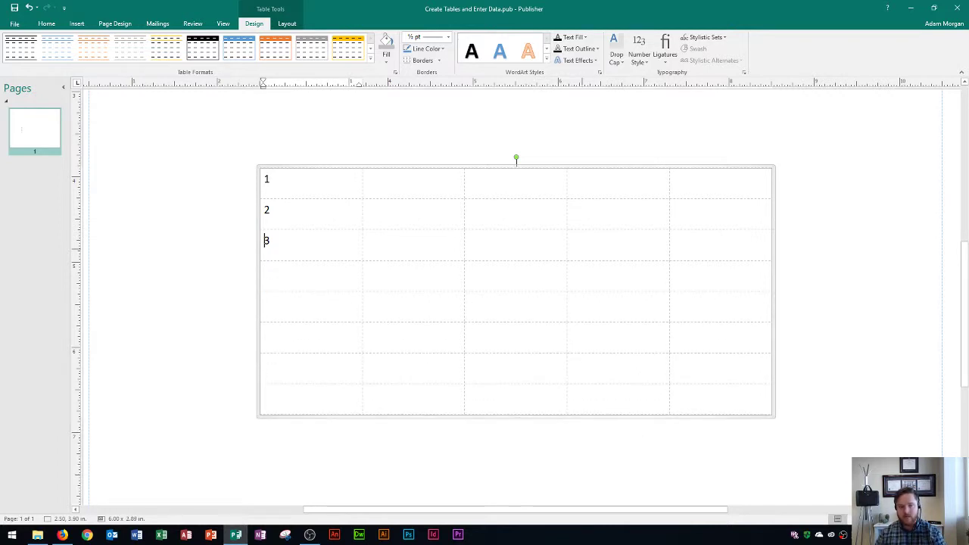
key("BackSpace")
key("BackSpace")
key("BackSpace")
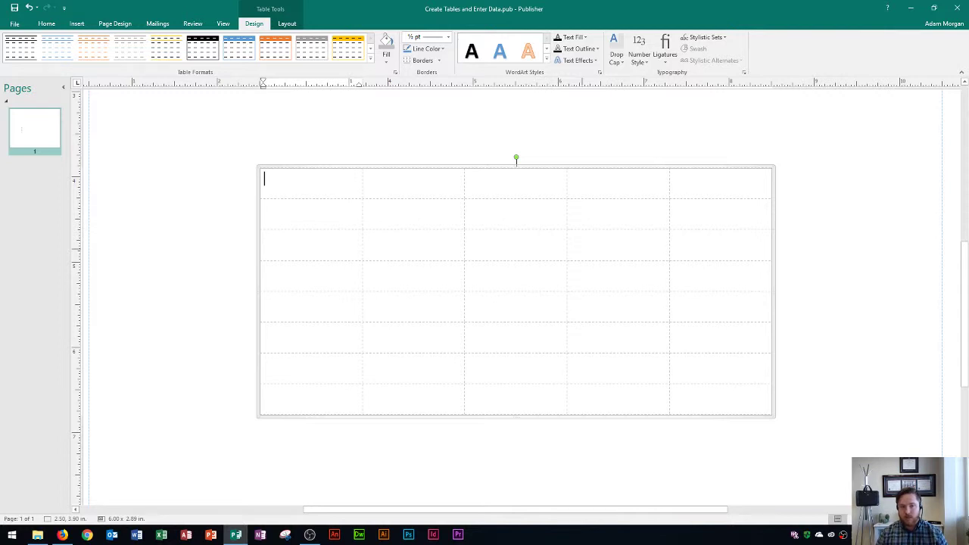
Type 'adsf' and 'asdf' on two lines in the first cell, then undo both with Ctrl+Z
type("adsf")
key("Return")
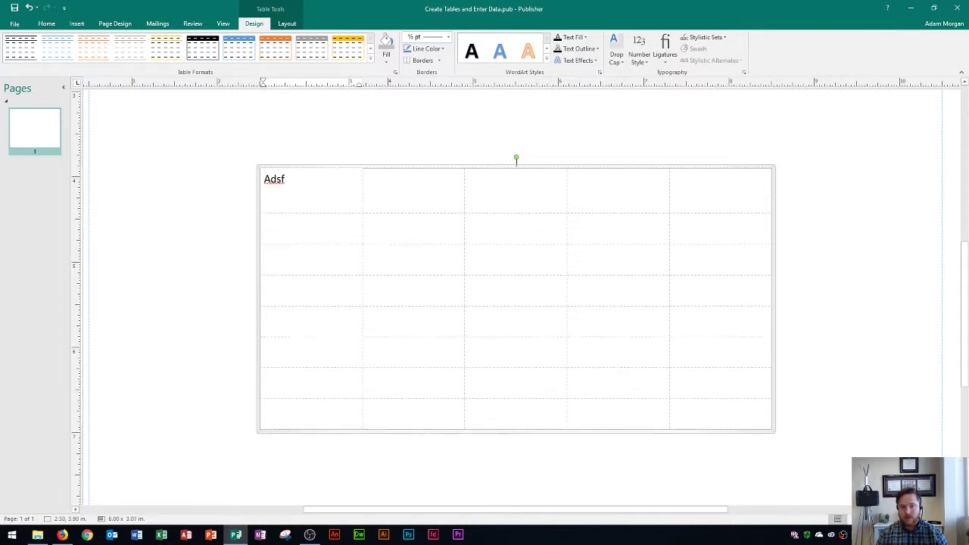
type("asdf")
key("ctrl+z")
key("ctrl+z")
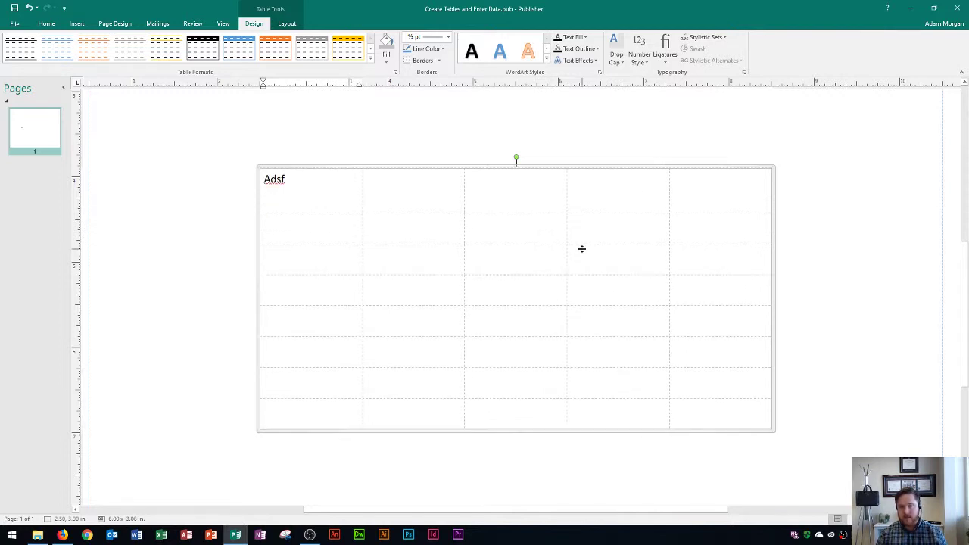
key("ctrl+z")
key("ctrl+z")
key("ctrl+z")
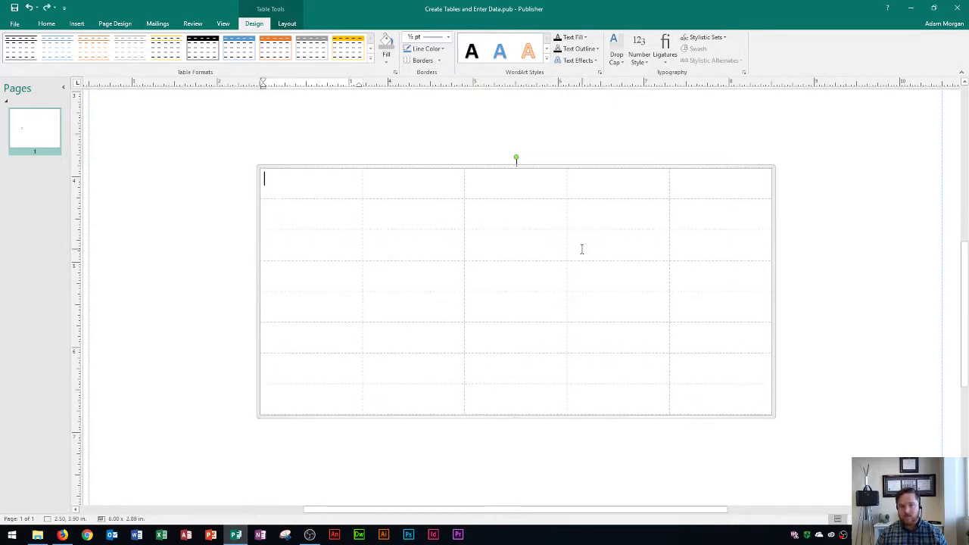